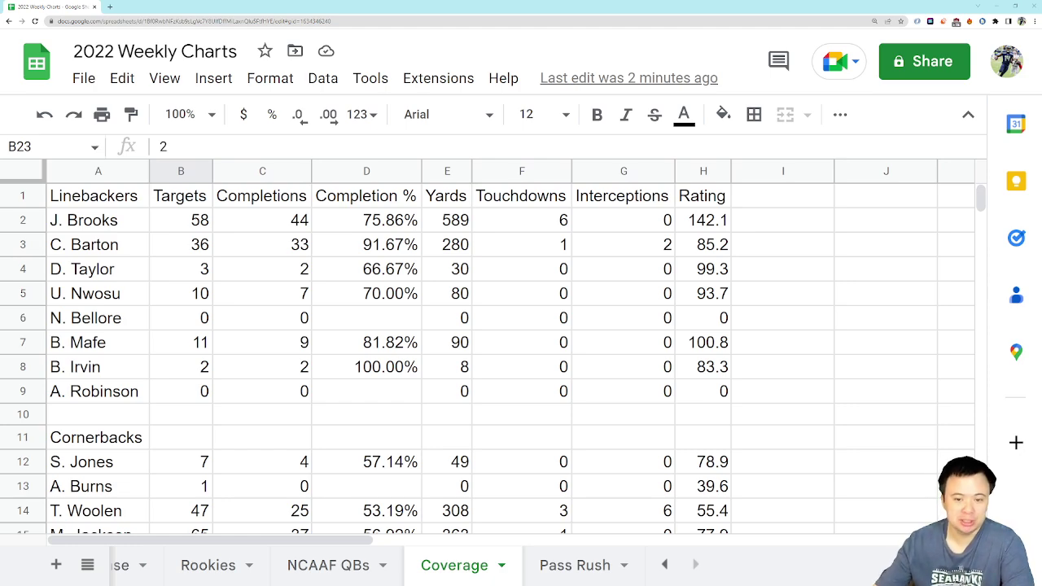
Show the edit history of the row 2 linebacker's yards in E2, and check the touchdowns in F2
click(444, 220)
right_click(444, 219)
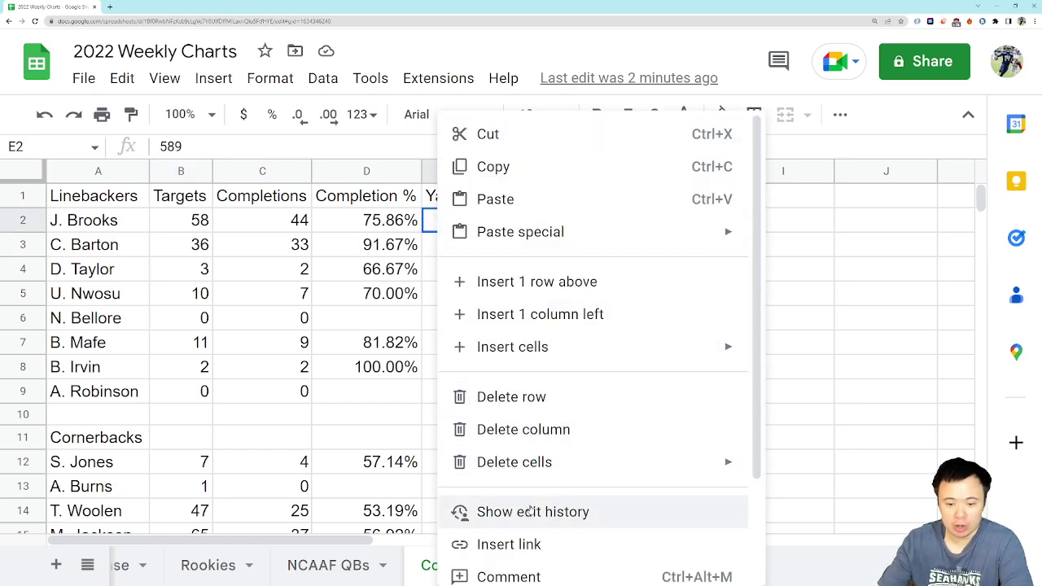
click(489, 507)
click(378, 295)
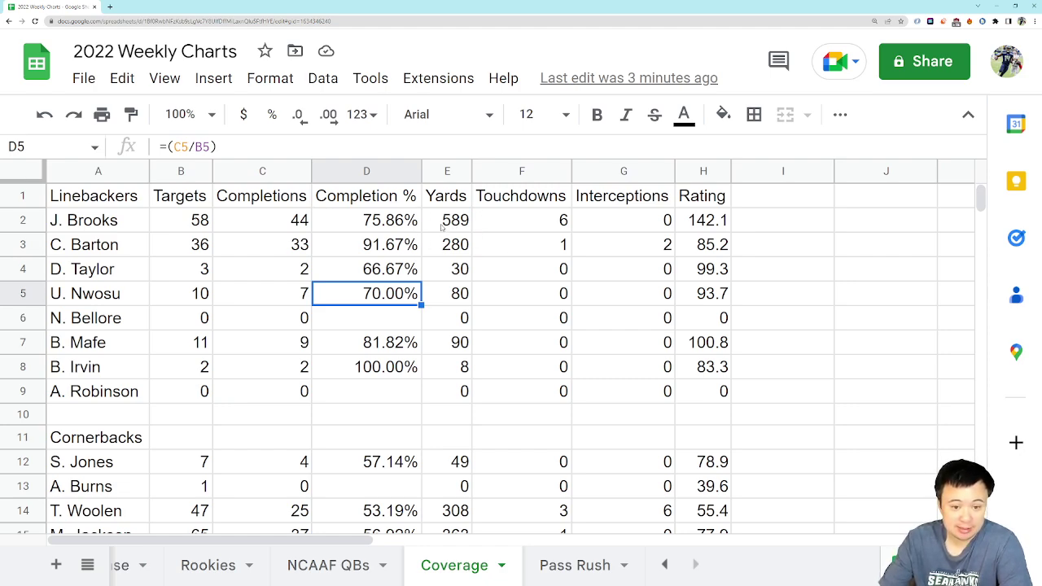
click(531, 223)
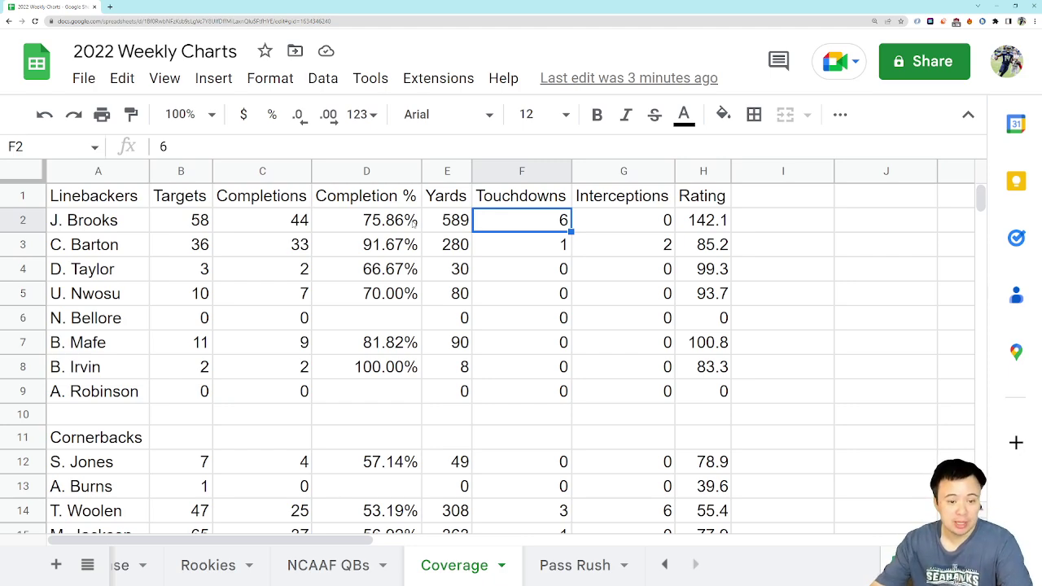
Check the edit history of the row 3 linebacker's yards in E3 and targets in B3
click(445, 247)
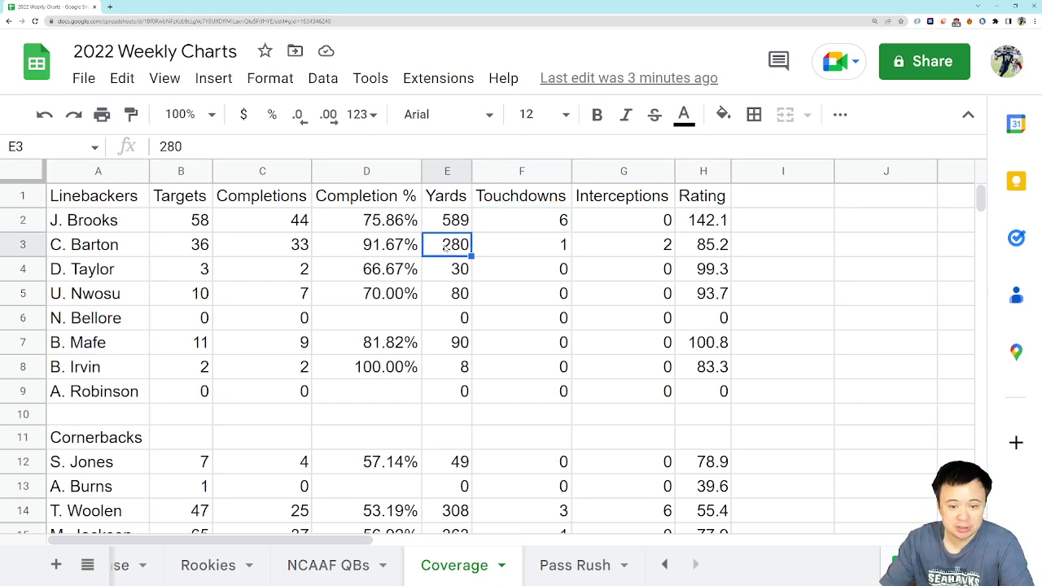
right_click(445, 247)
click(488, 507)
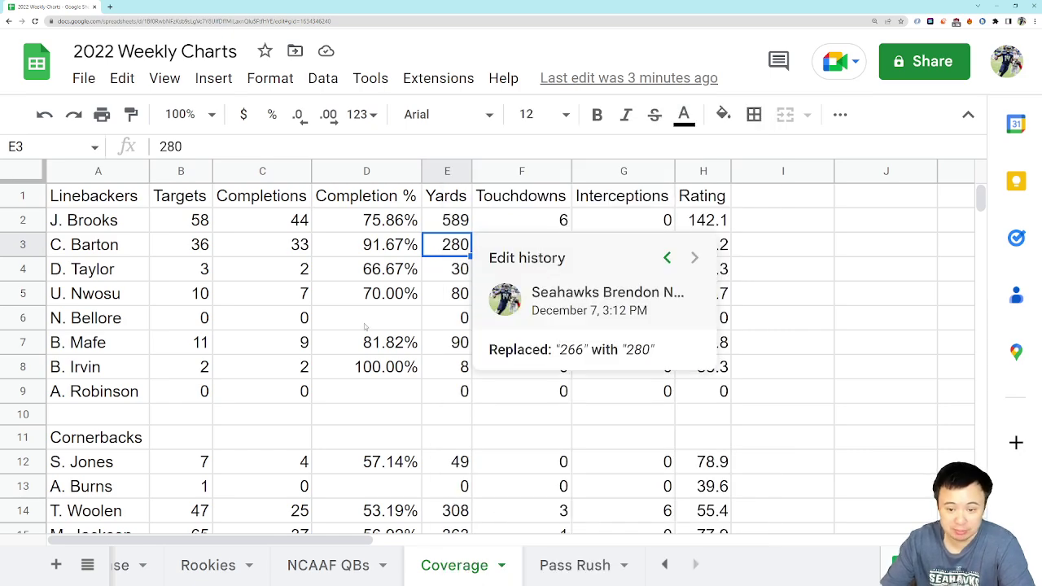
click(402, 318)
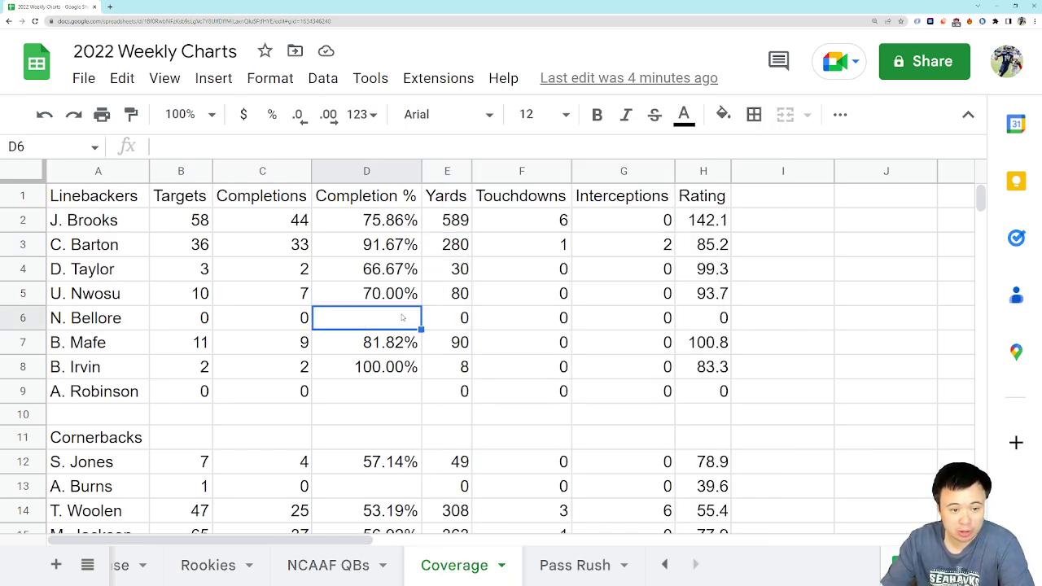
right_click(179, 247)
click(272, 513)
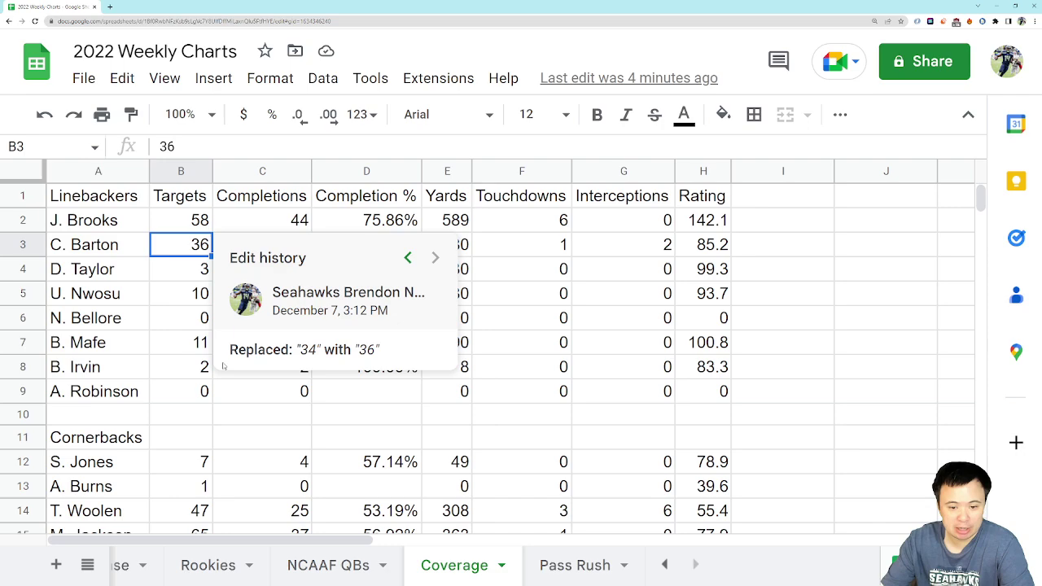
click(175, 315)
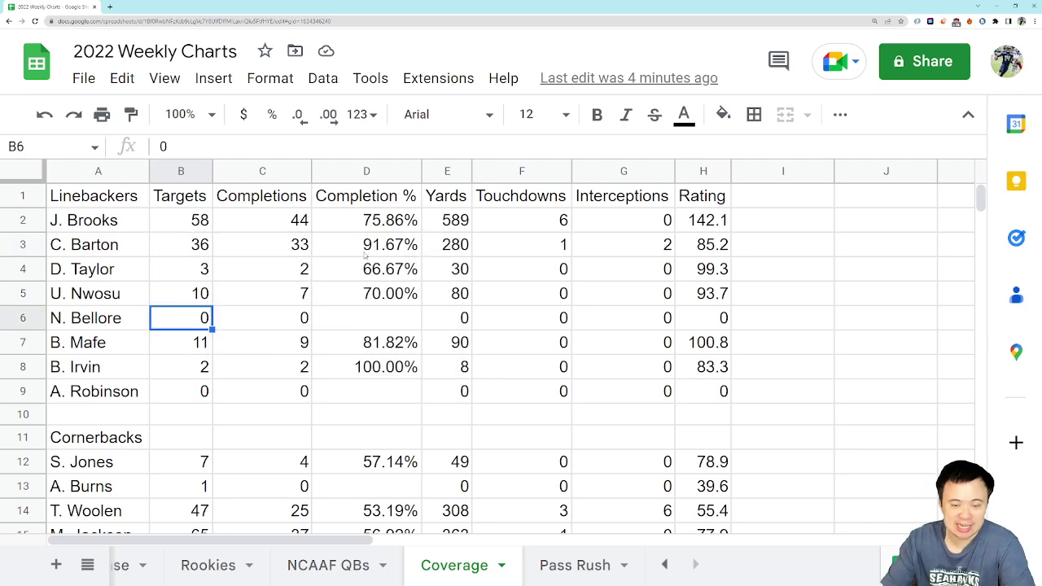
Review the row 3 linebacker's completions, yards, touchdowns and interceptions
click(262, 250)
click(446, 245)
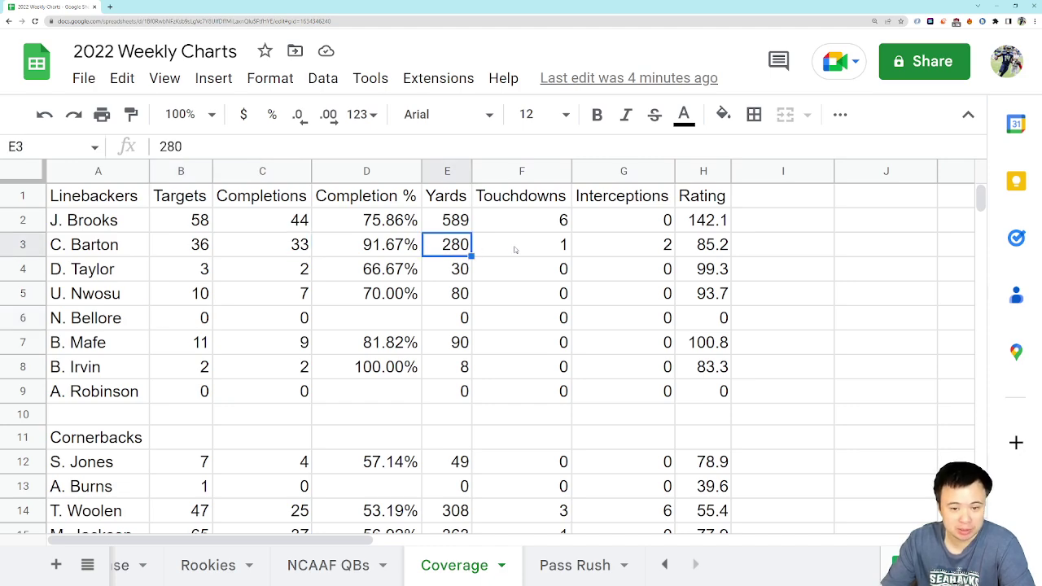
click(516, 250)
click(631, 255)
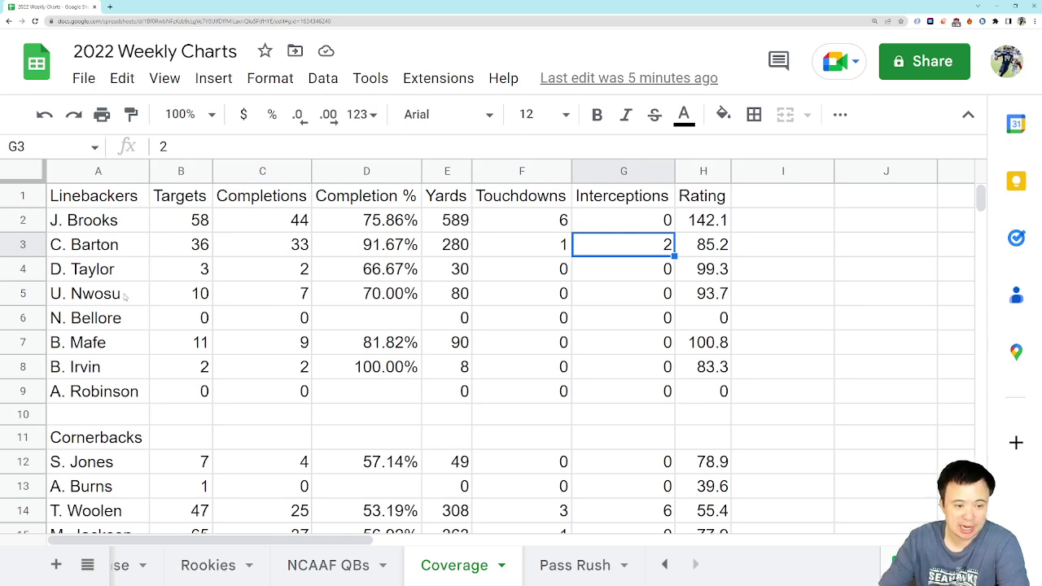
Check the row 5 linebacker's targets and show the edit history of the yards in E5
click(178, 303)
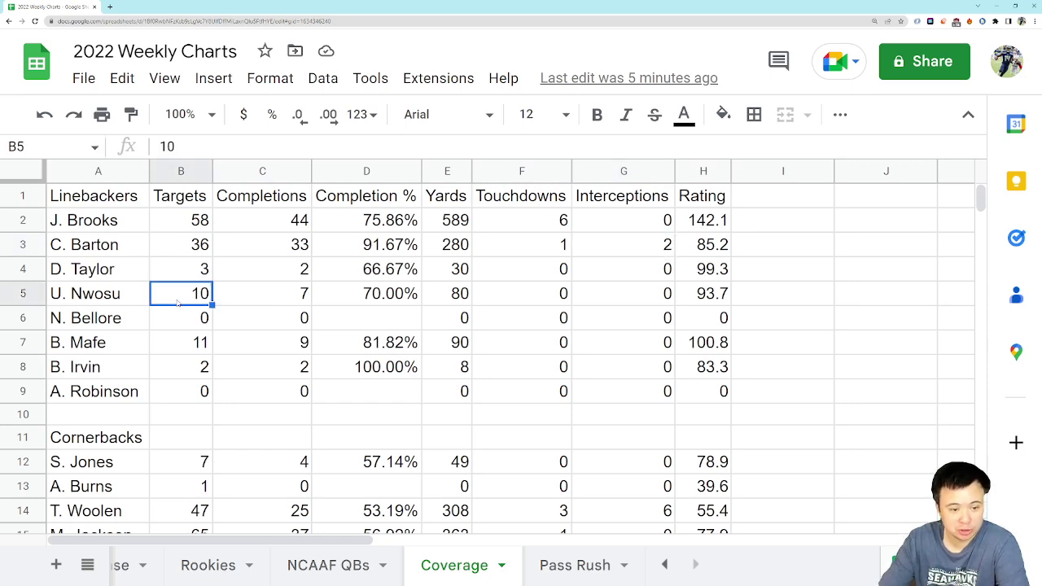
right_click(468, 297)
click(531, 517)
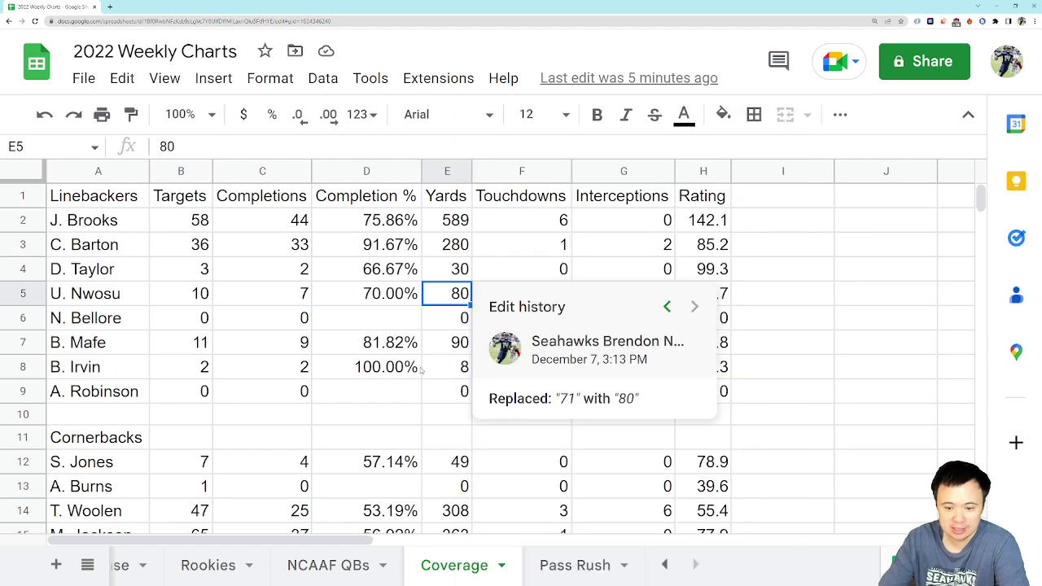
click(410, 304)
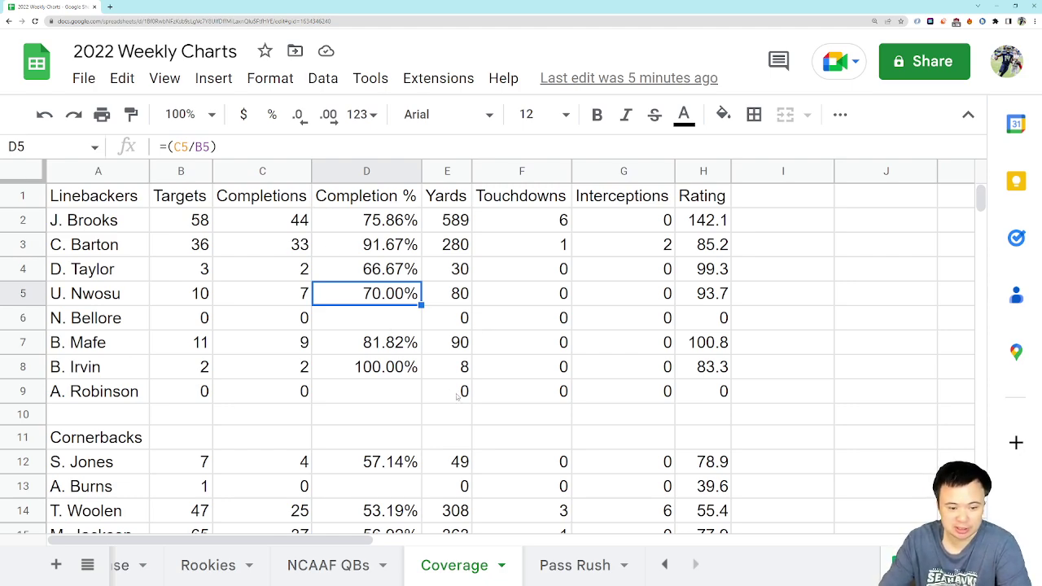
Review the targets, rating, yards and interceptions of the cornerback in row 14
scroll(457, 395, down, 3)
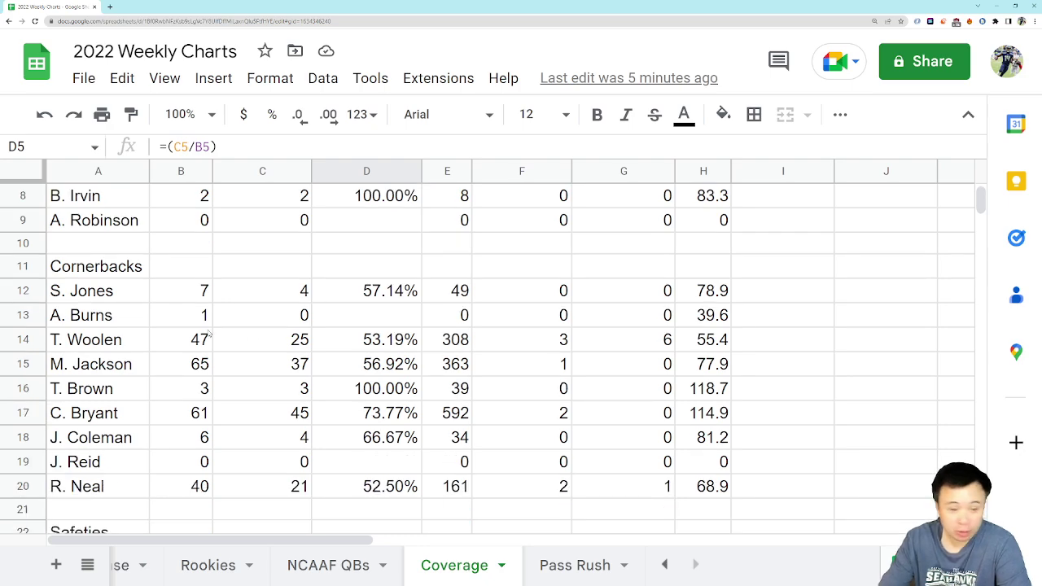
click(155, 342)
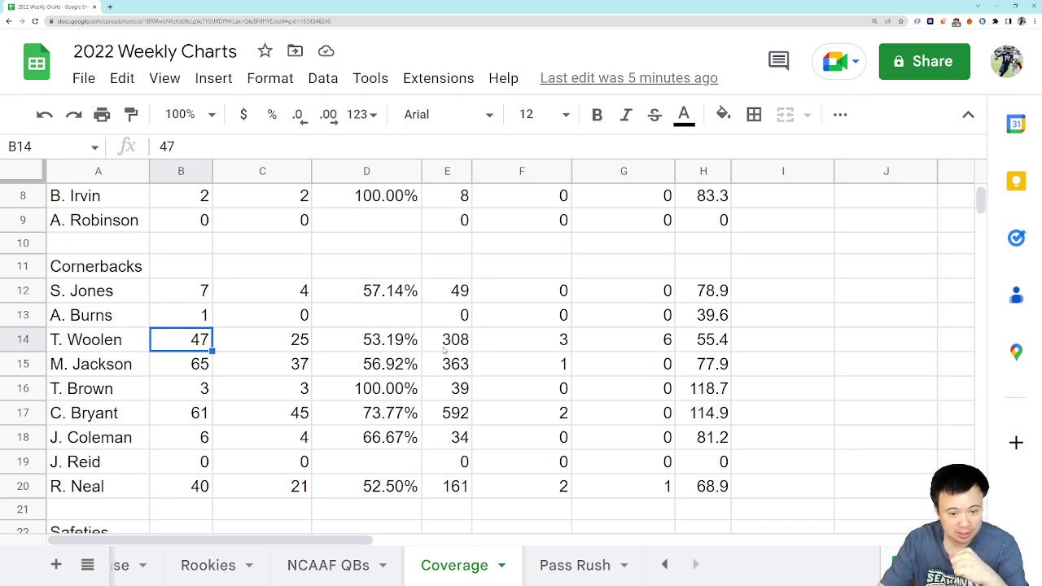
click(697, 346)
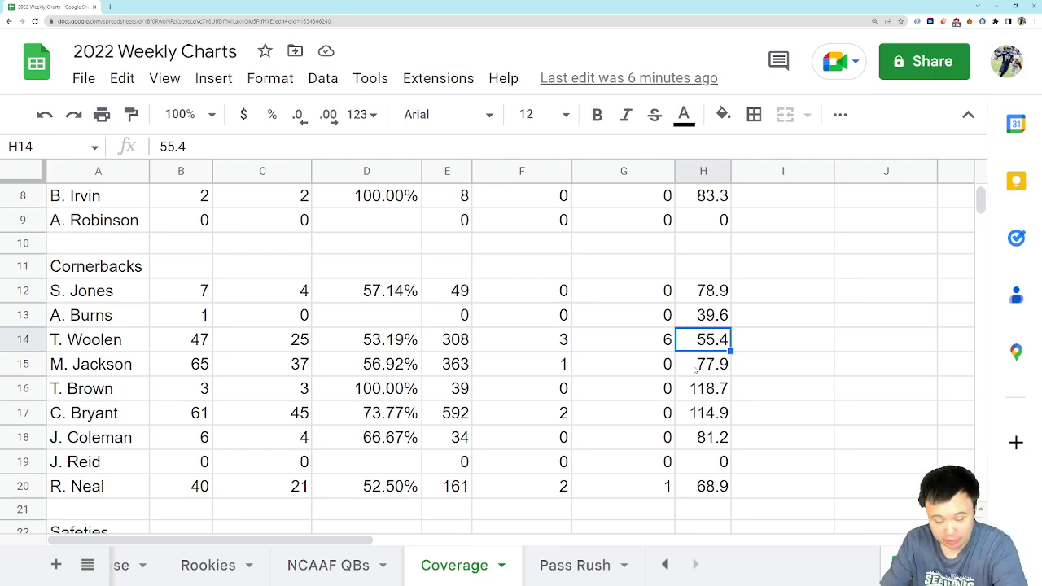
click(444, 348)
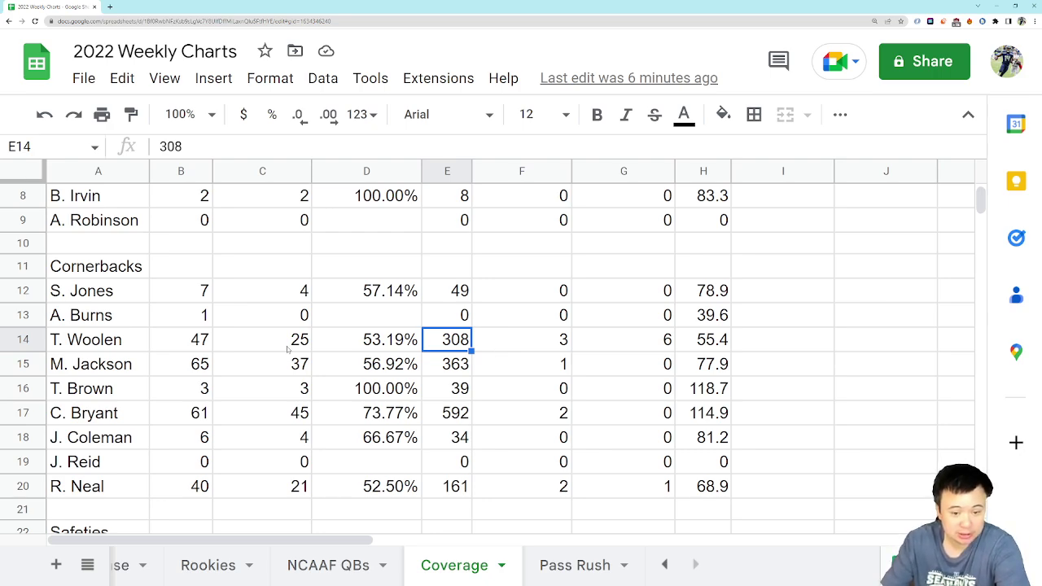
click(691, 343)
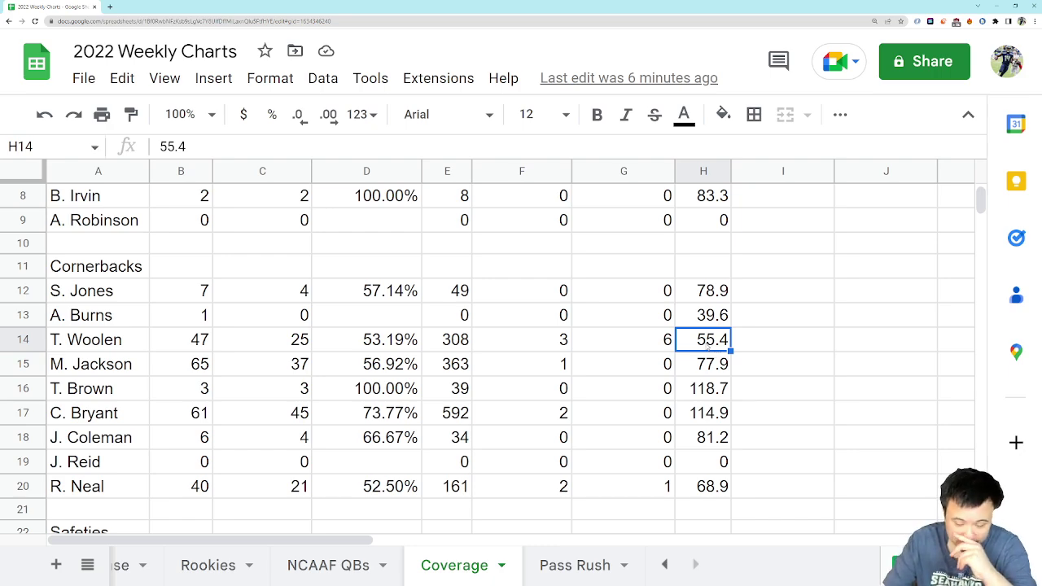
click(594, 342)
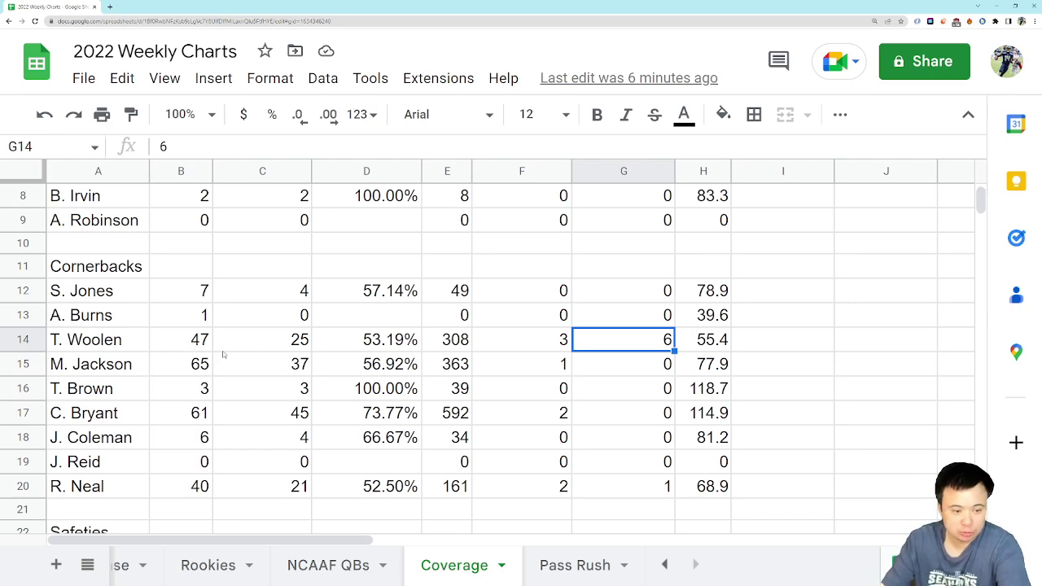
Review the row 15 cornerback's targets, completions, touchdowns and rating, and show the edit history of the yards in E15
click(183, 371)
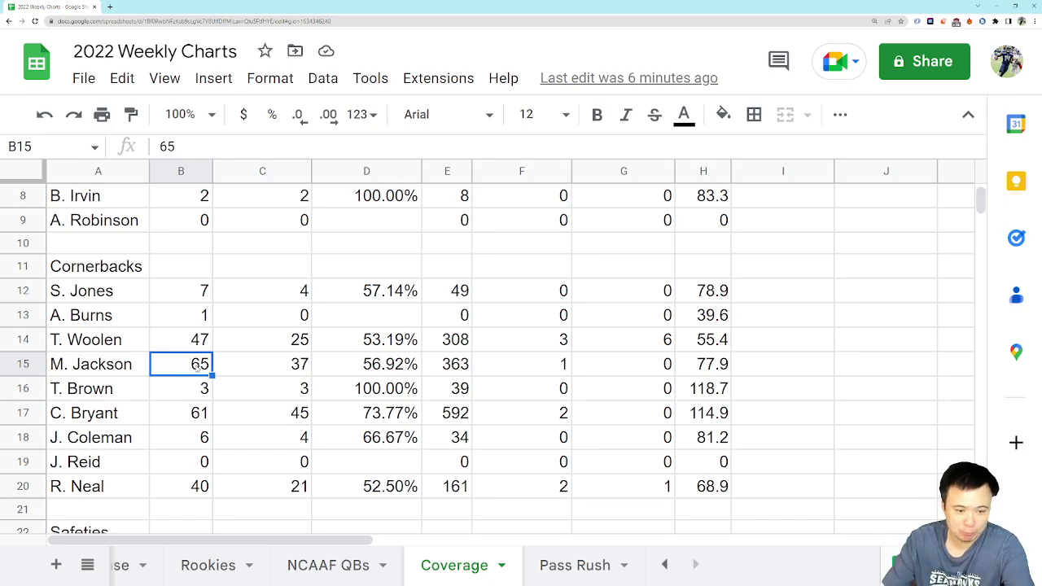
click(274, 367)
click(468, 366)
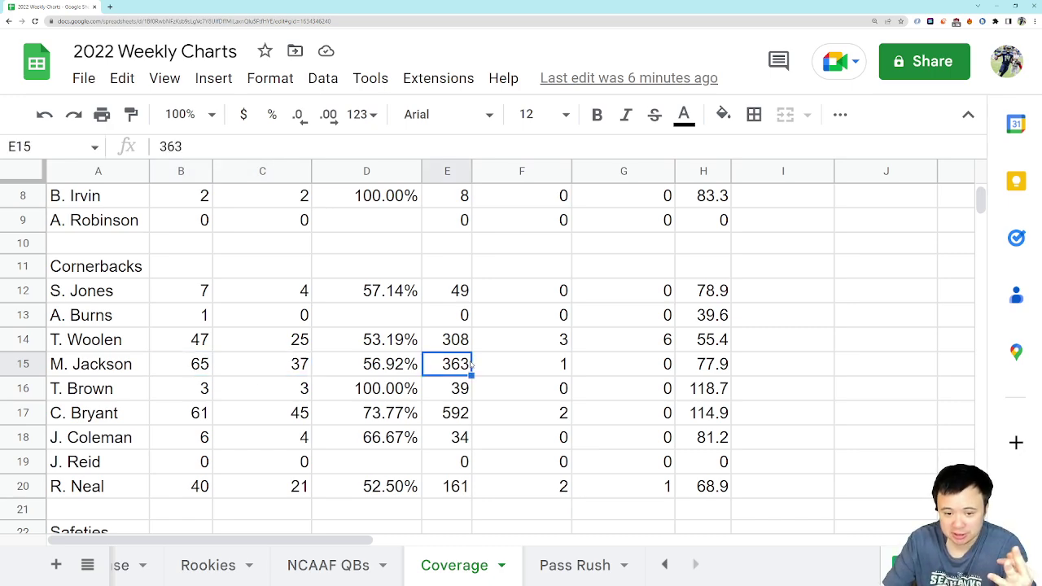
right_click(470, 366)
click(521, 511)
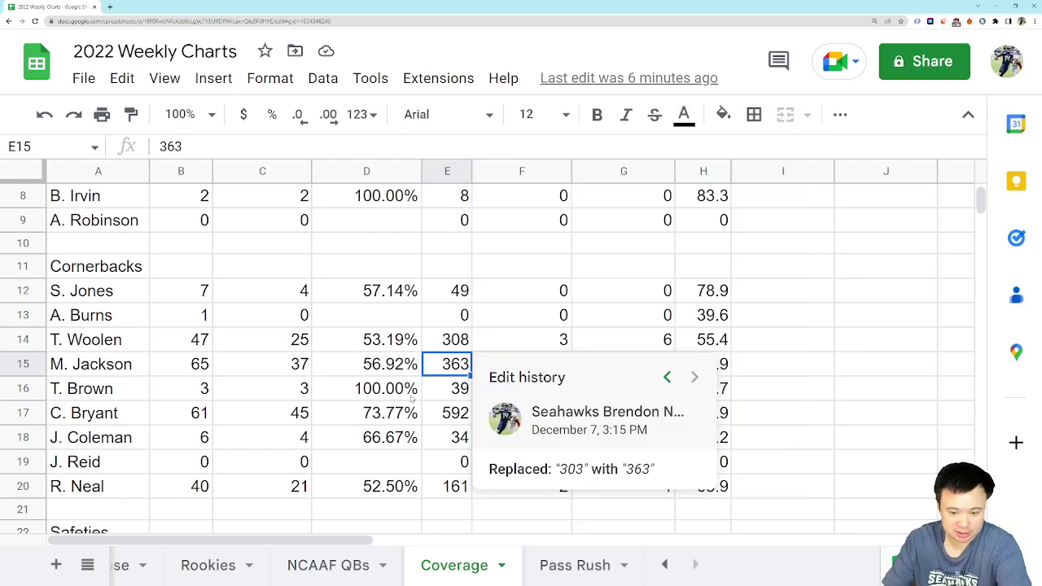
click(323, 348)
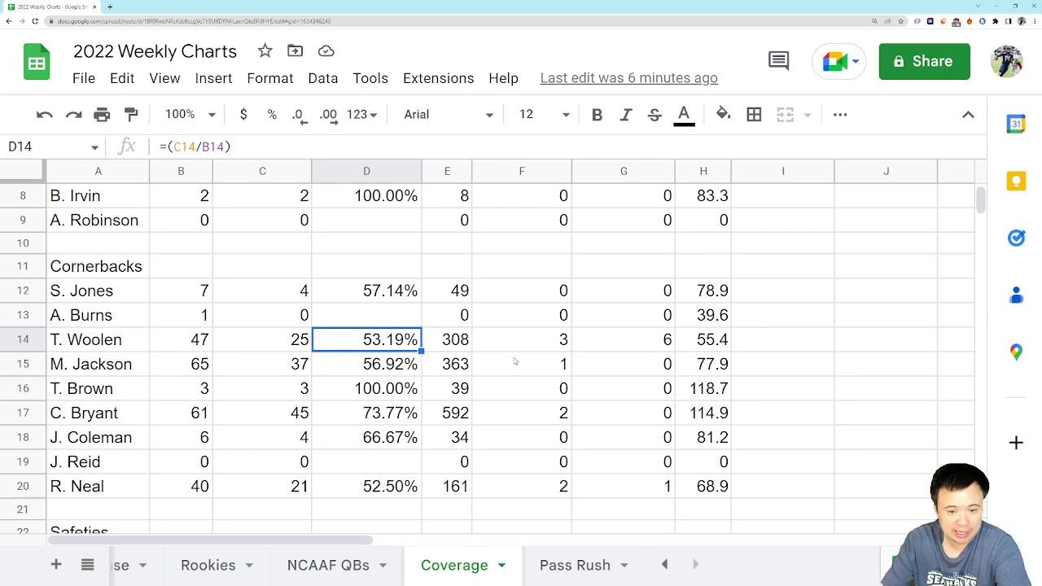
click(539, 375)
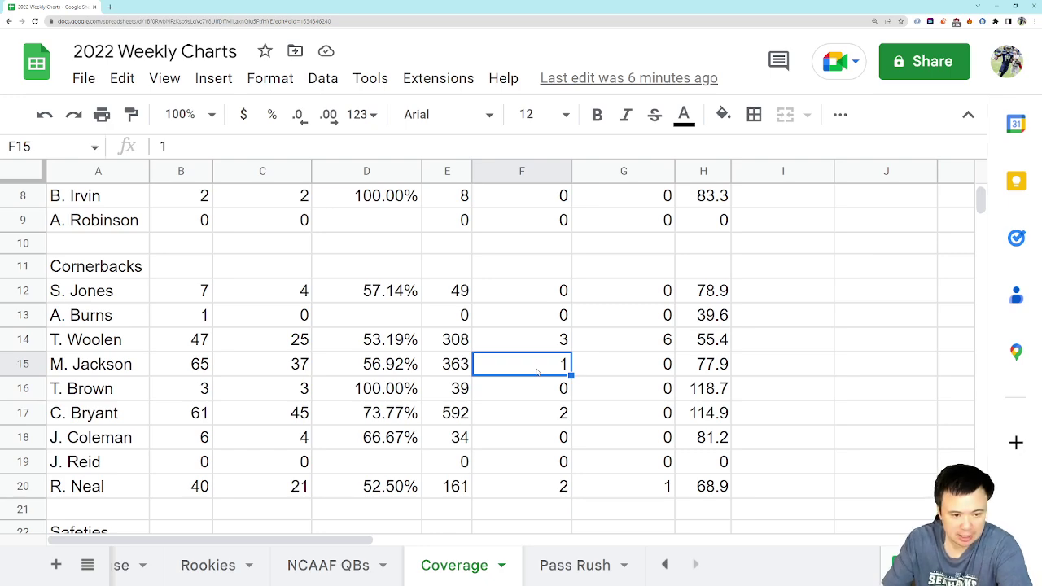
click(720, 370)
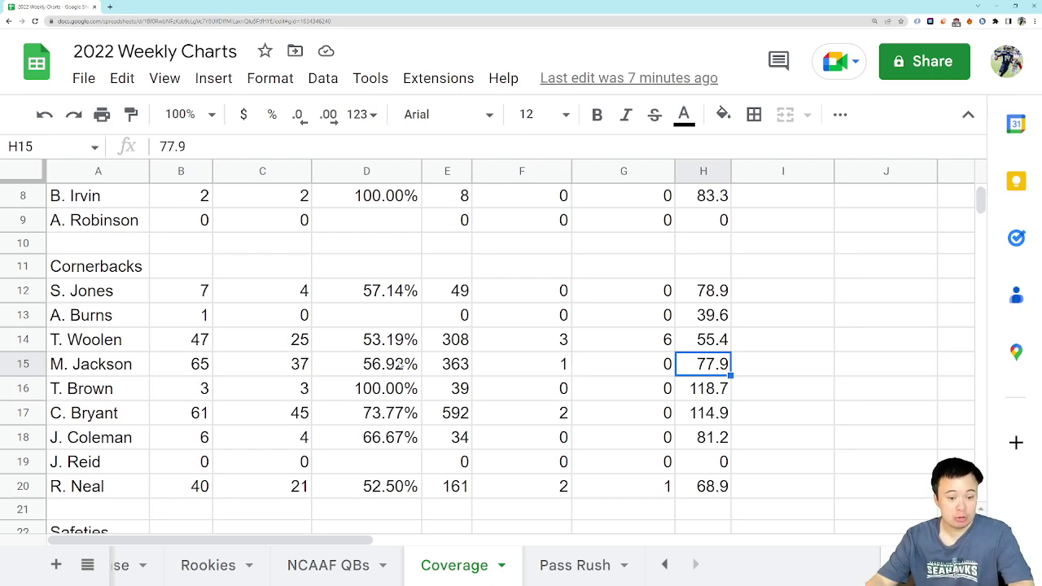
Review the targets, completions and yards of the cornerback in row 16
click(182, 397)
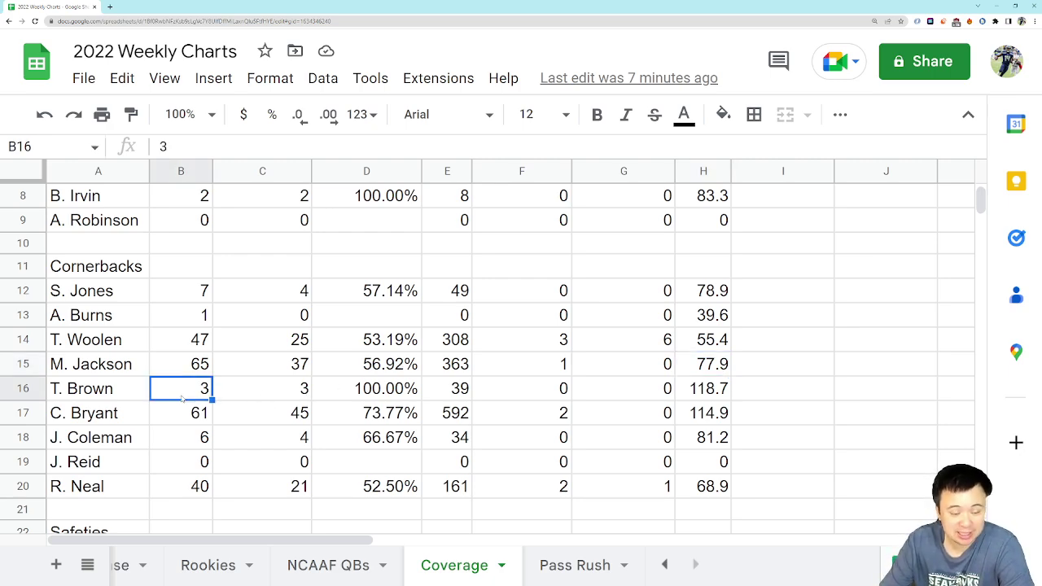
click(260, 395)
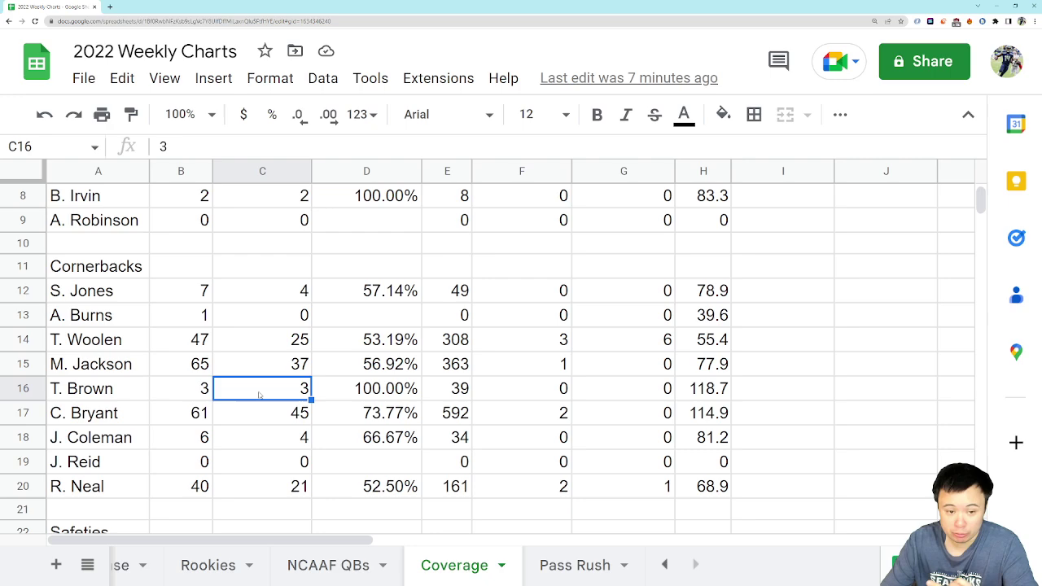
click(454, 398)
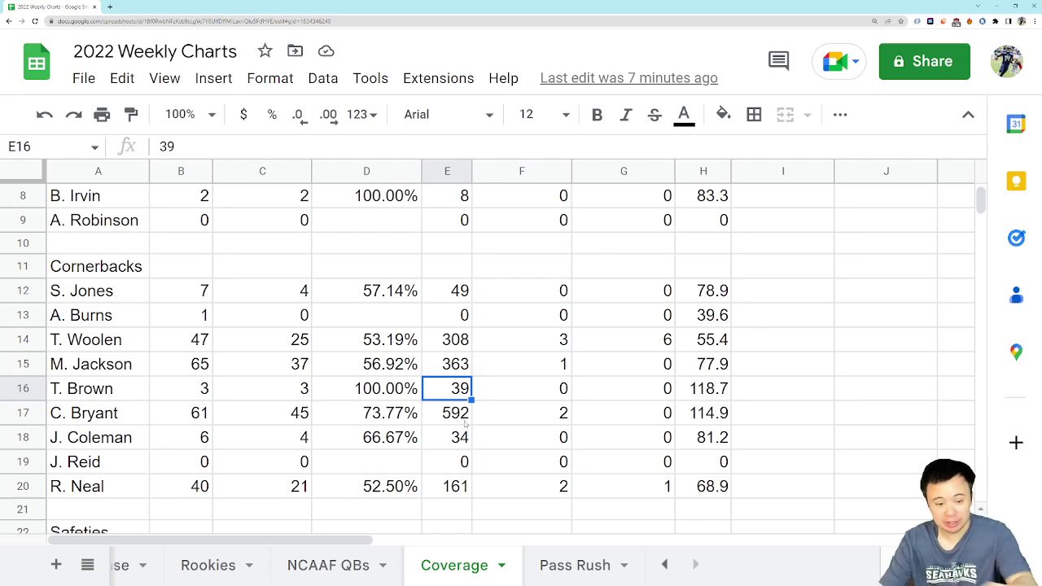
click(172, 386)
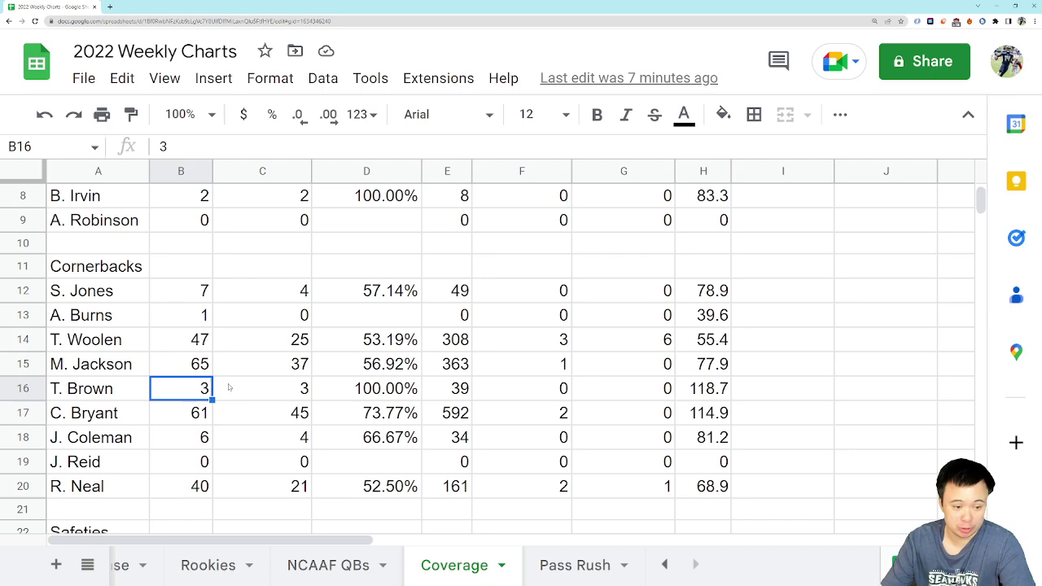
Show the edit history of the row 17 cornerback's targets in B17 and completions in C17
click(192, 414)
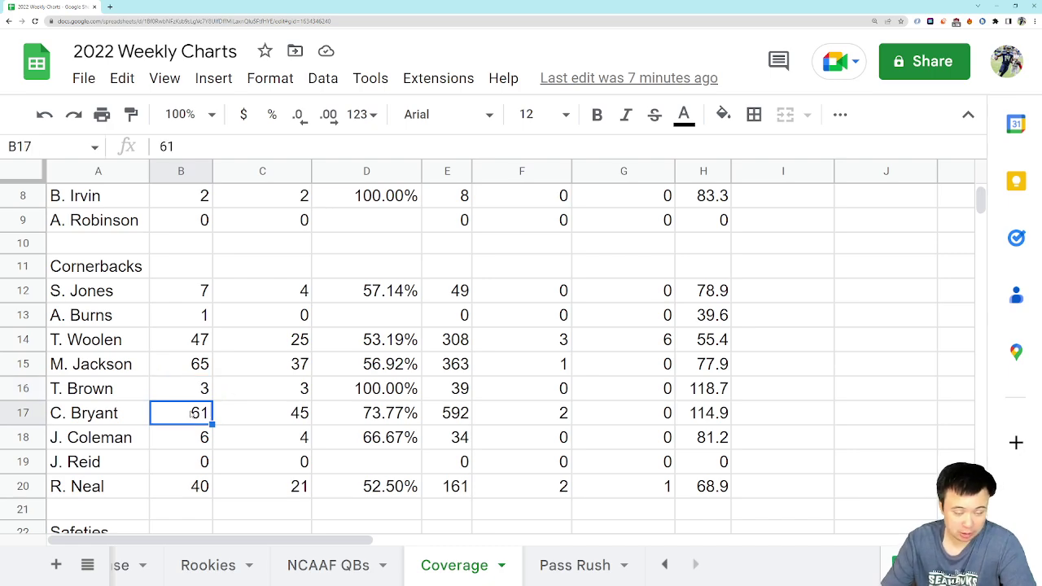
right_click(173, 415)
click(236, 505)
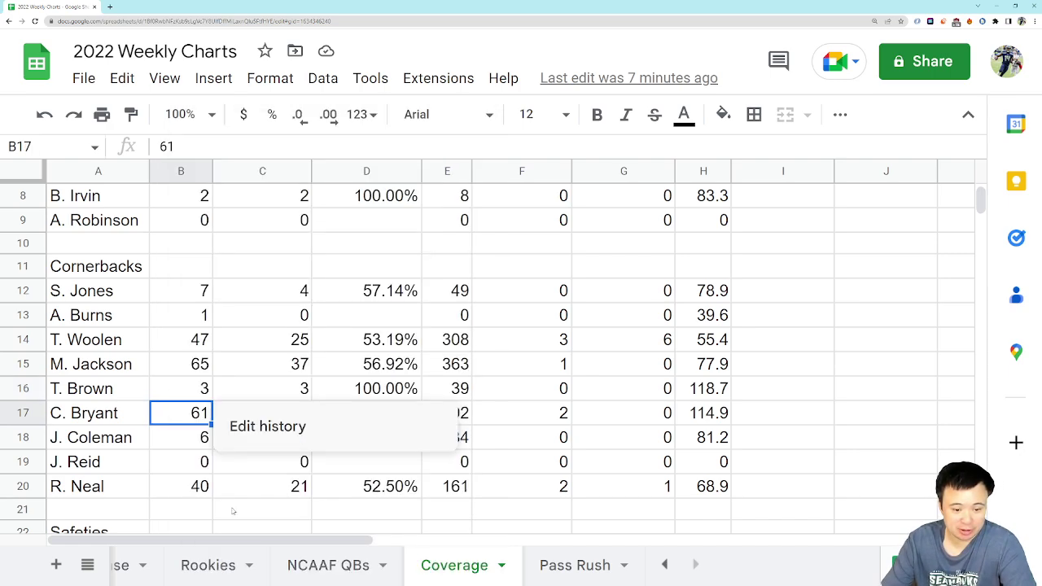
click(174, 374)
right_click(266, 422)
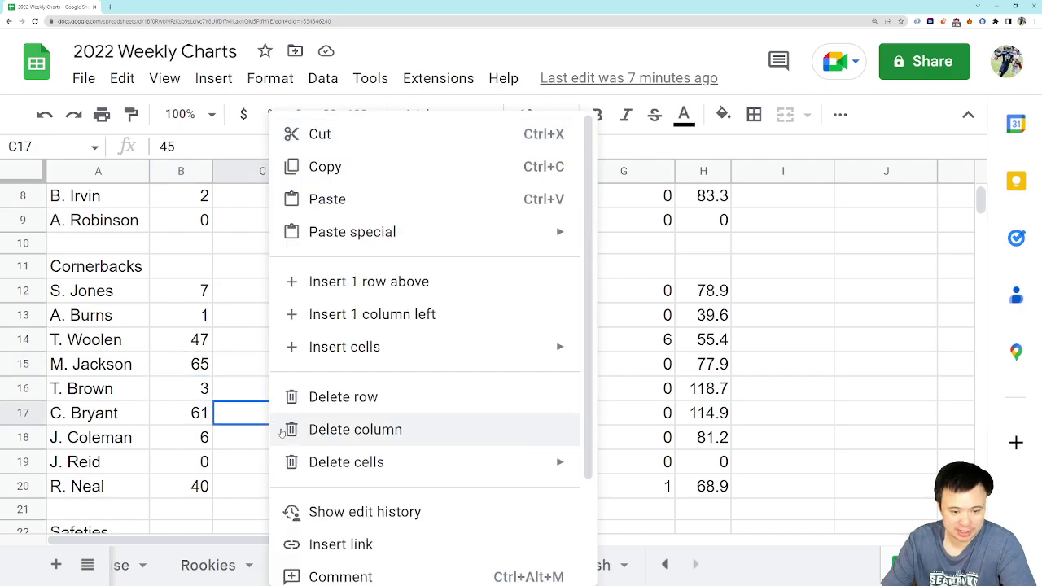
click(317, 506)
click(248, 375)
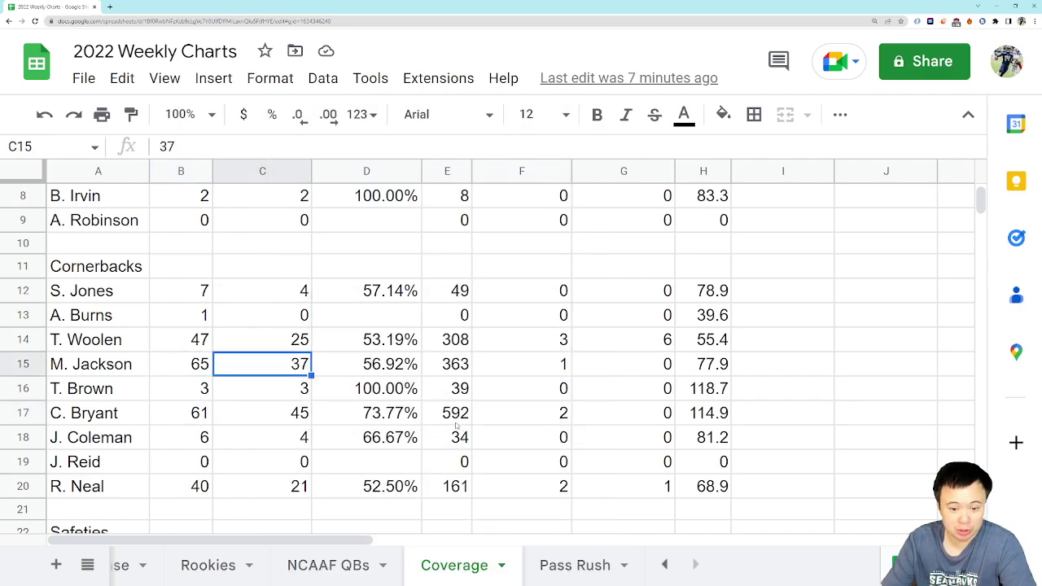
Show the edit history of the row 17 cornerback's yards in E17 and close it again
click(457, 424)
right_click(470, 423)
click(527, 513)
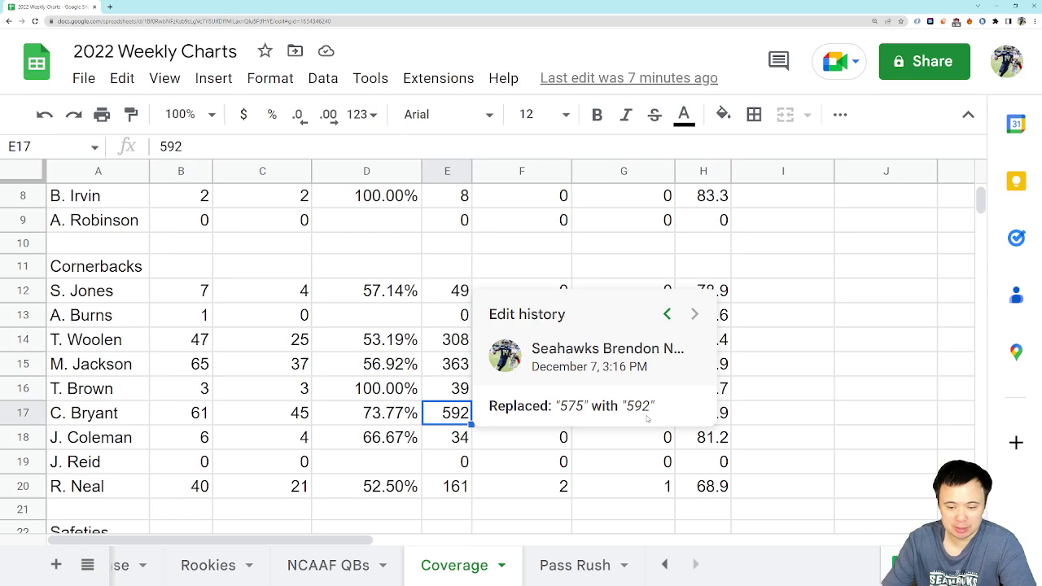
click(338, 388)
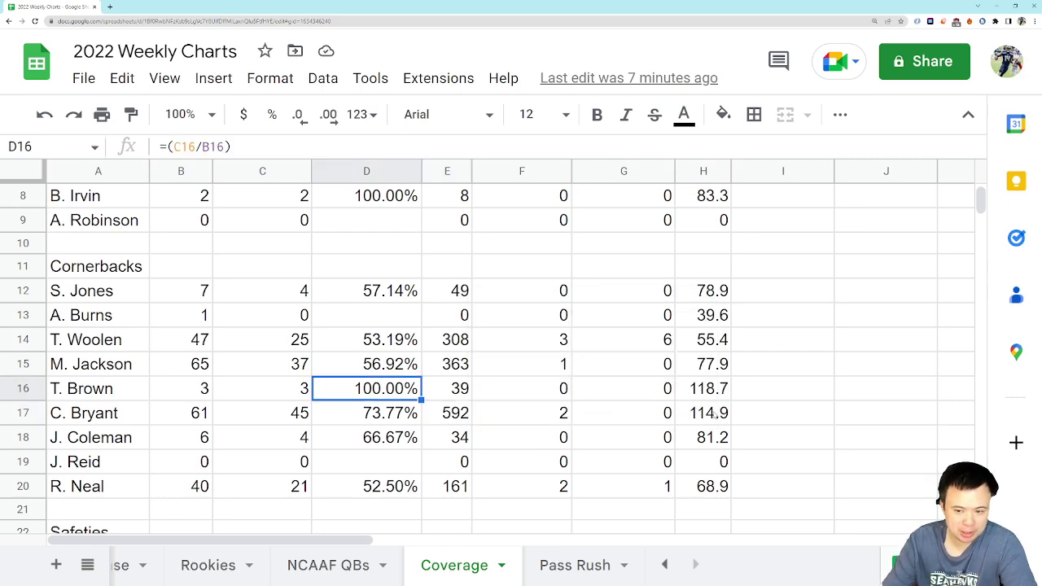
Review the rating, targets and yards of the cornerback in row 17
click(715, 415)
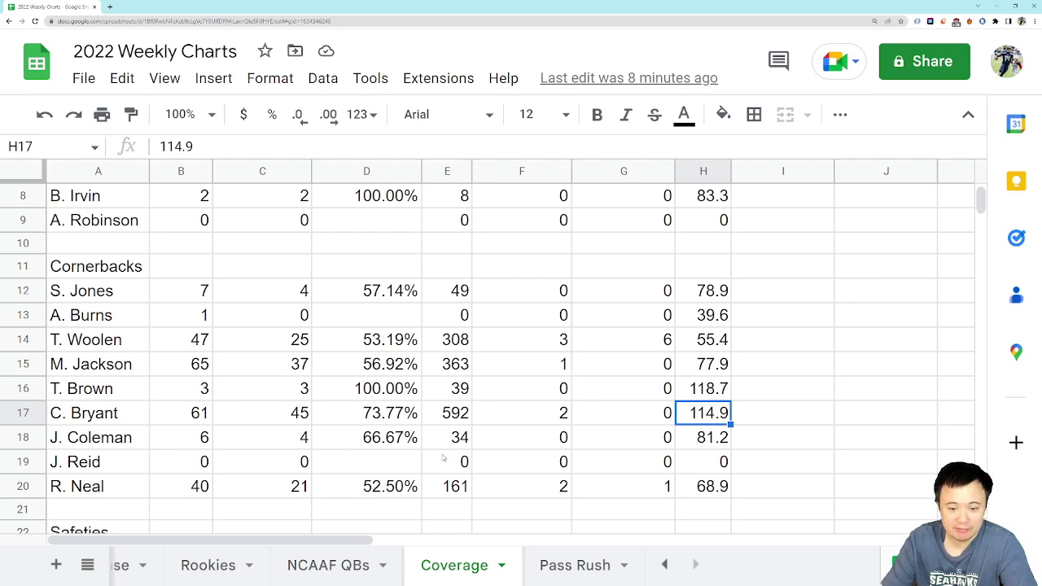
click(159, 417)
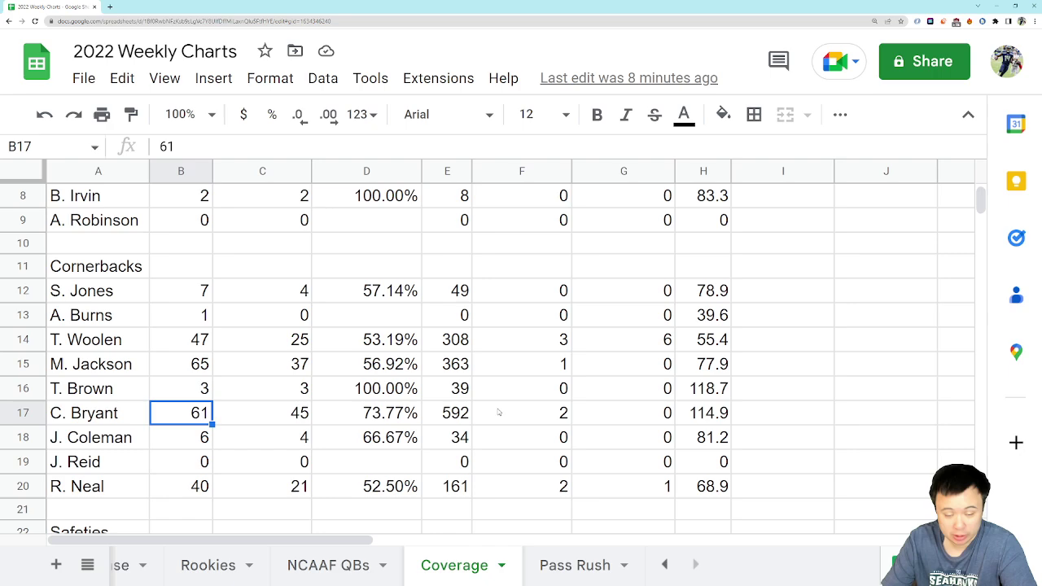
click(436, 420)
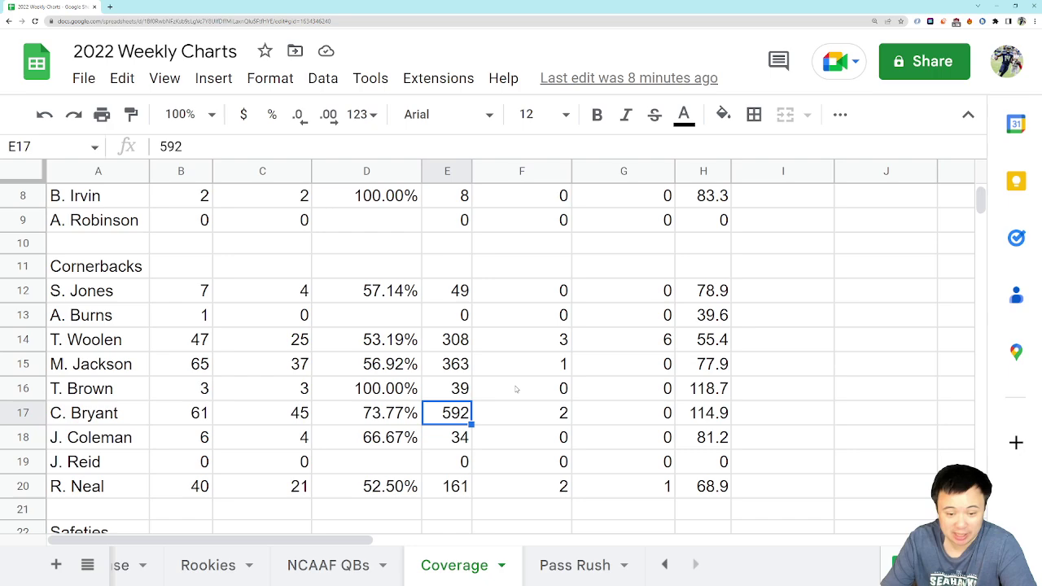
Show the edit history of the row 20 cornerback's targets in B20 and completions in C20, closing each one again
click(173, 491)
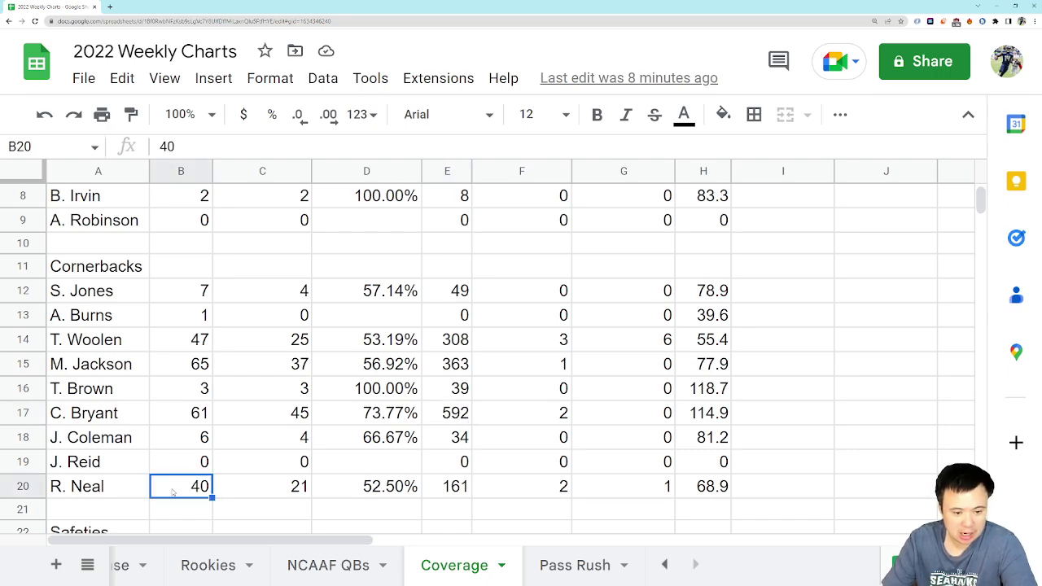
right_click(174, 491)
click(268, 510)
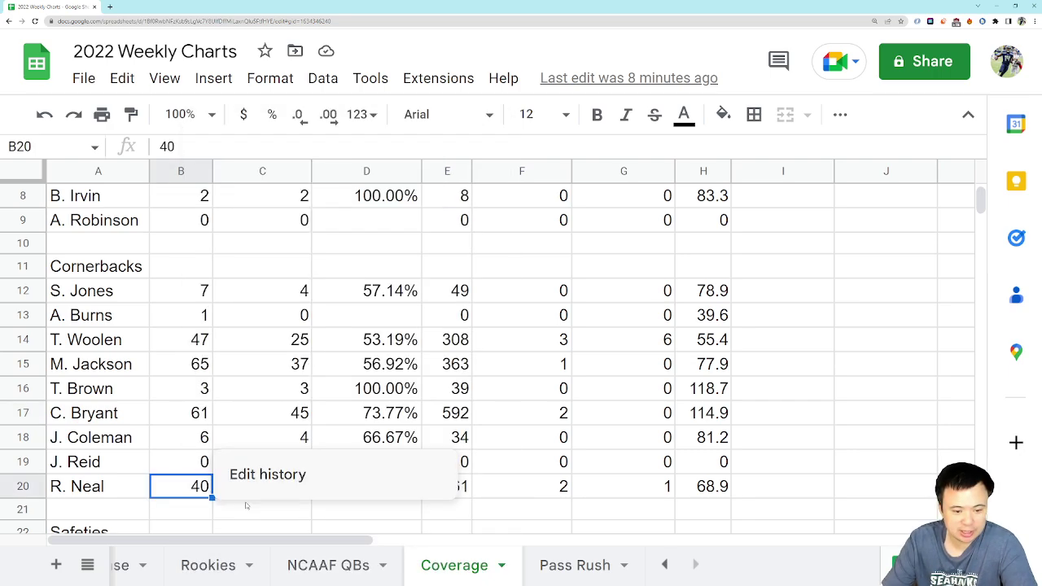
click(149, 442)
right_click(248, 489)
click(293, 511)
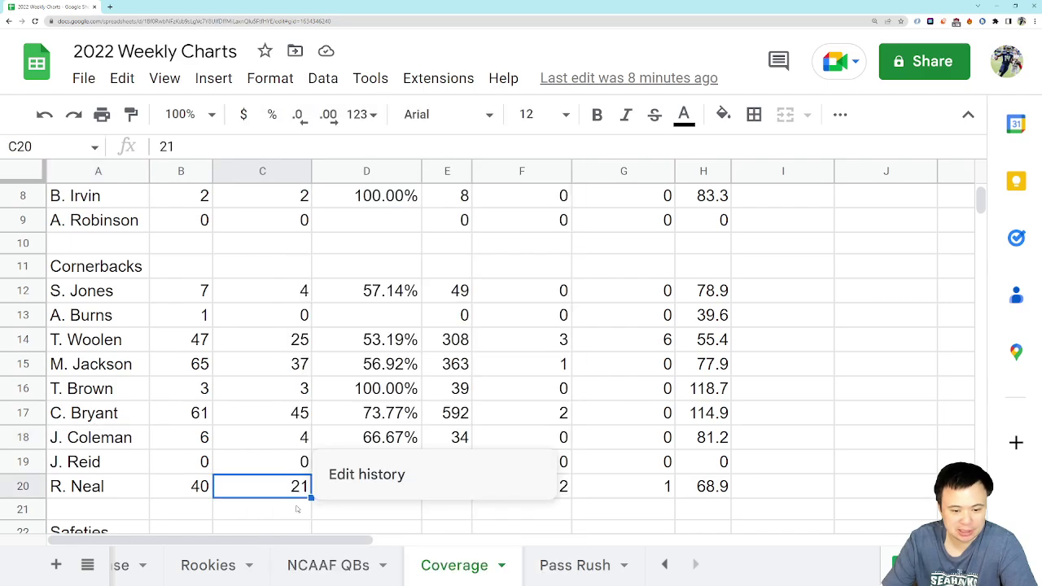
click(251, 446)
Show the edit history of the row 20 cornerback's yards in E20, close it, and review the touchdowns in F20
click(448, 486)
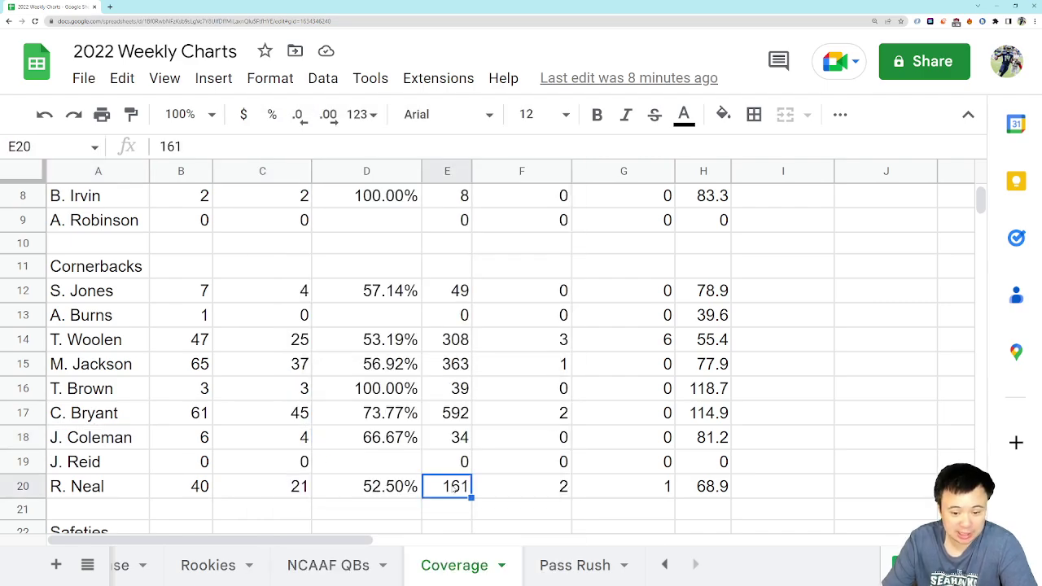
right_click(452, 487)
click(499, 510)
click(329, 446)
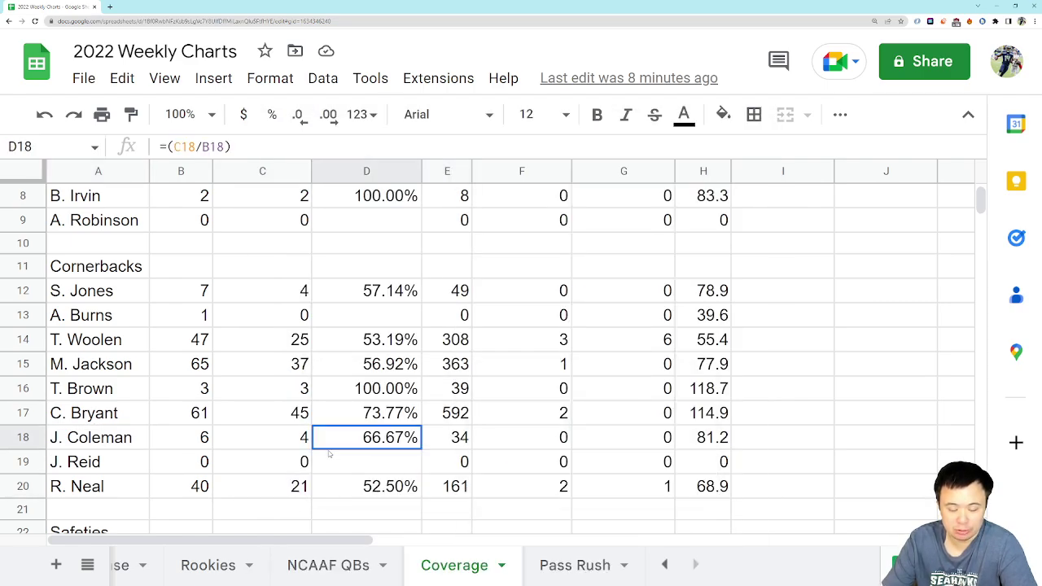
click(525, 486)
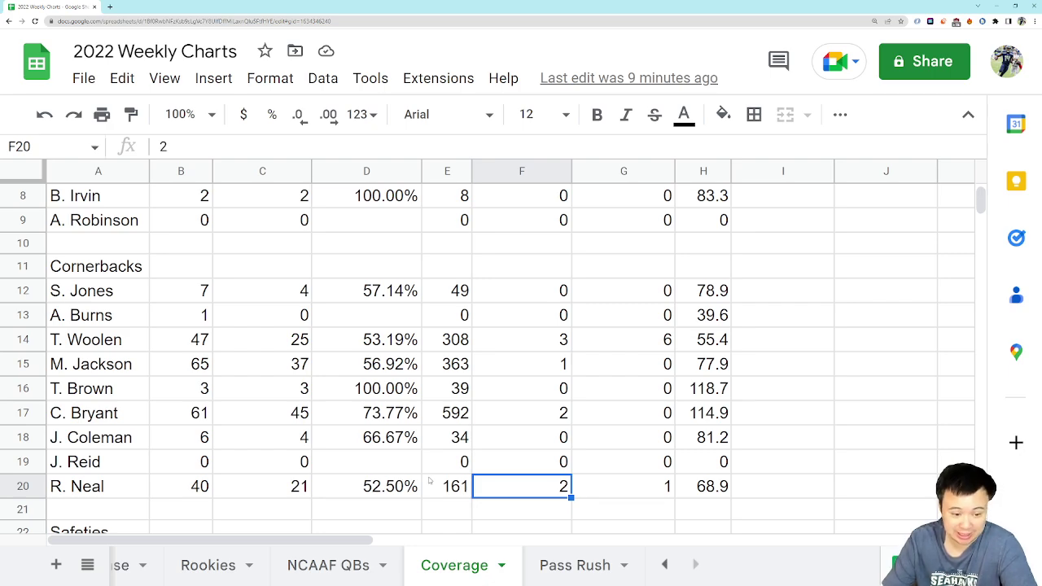
Review the coverage statistics of the safeties in rows 24 and 25
scroll(429, 481, down, 3)
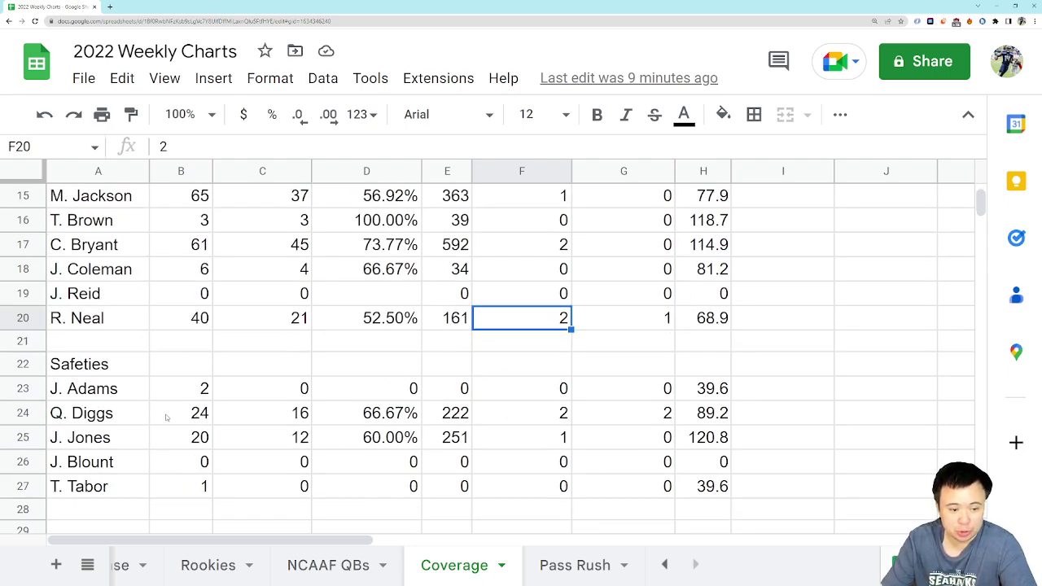
click(144, 418)
click(199, 419)
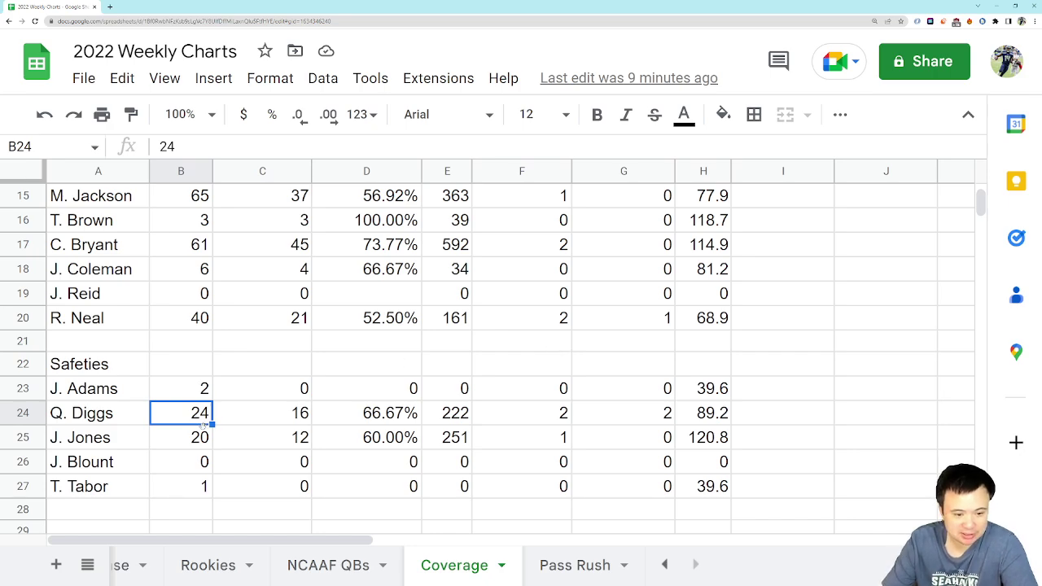
click(144, 439)
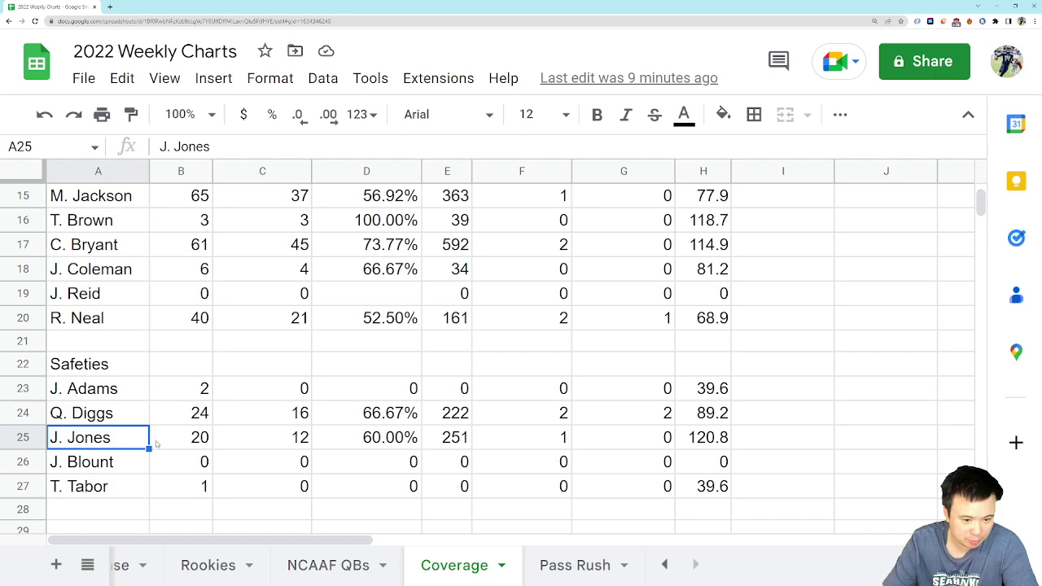
Review the targets, completions and rating of the safety in row 27
click(191, 490)
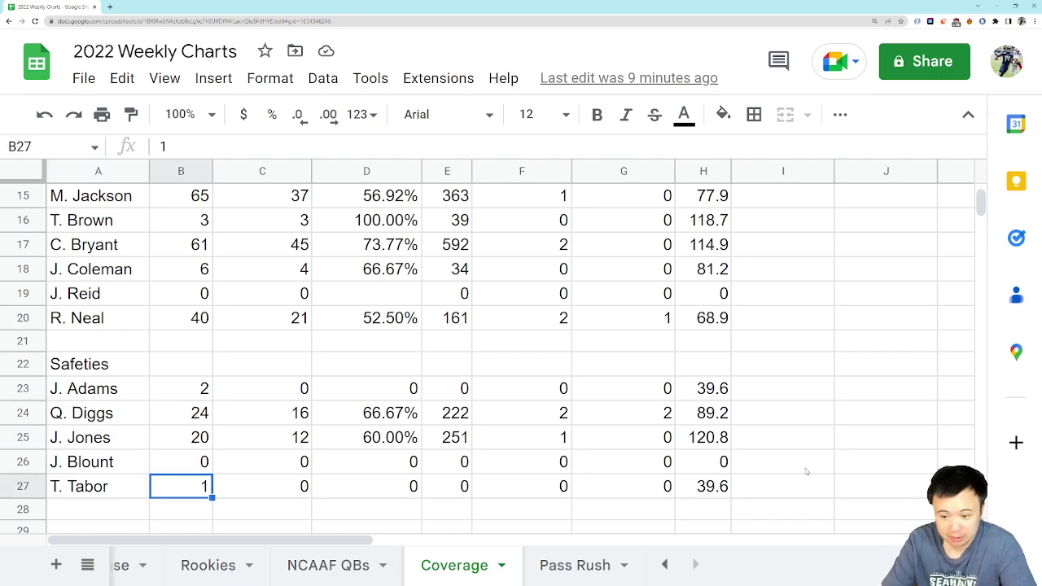
click(309, 506)
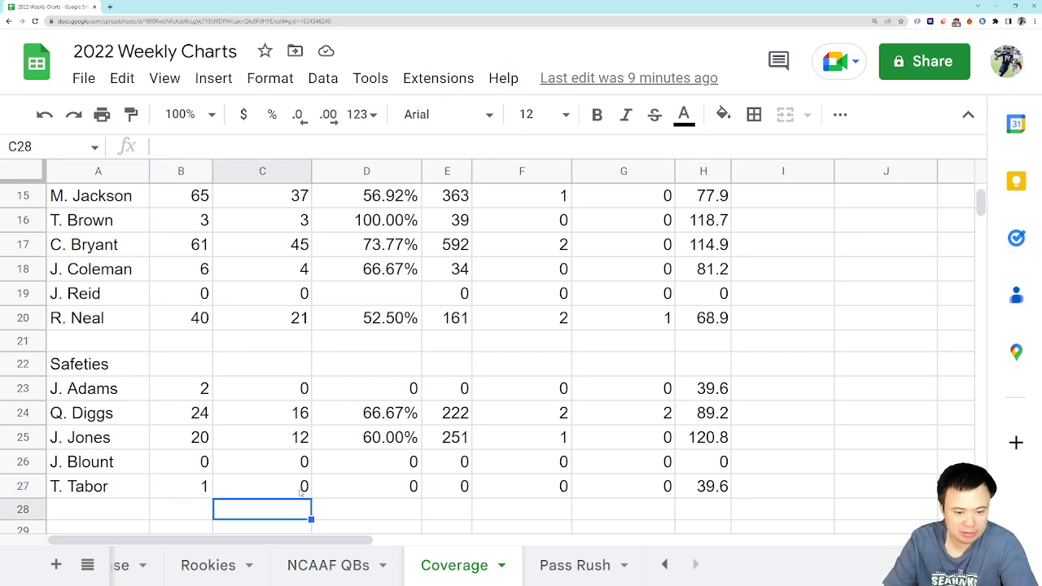
click(300, 490)
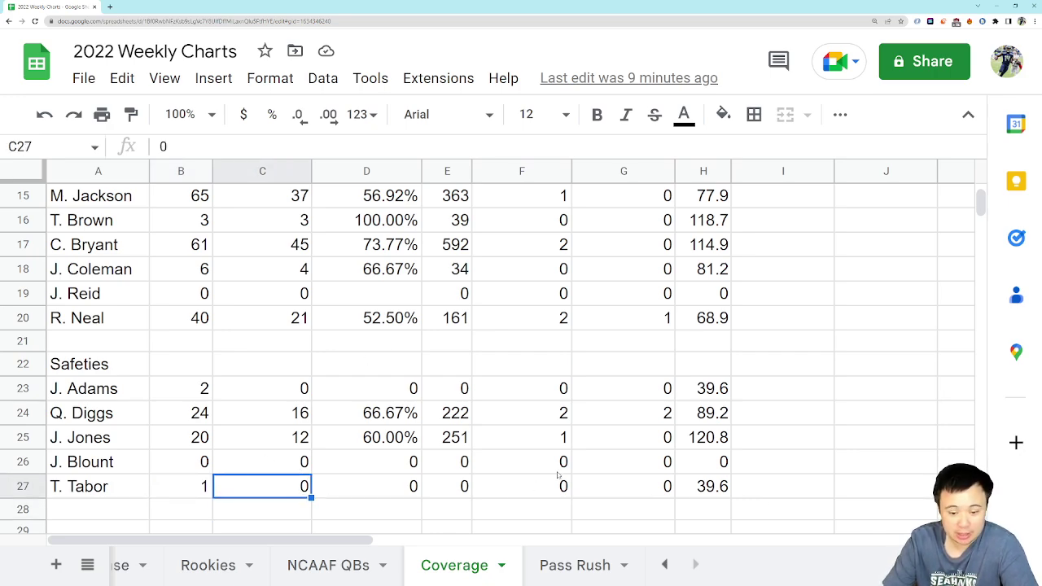
click(704, 490)
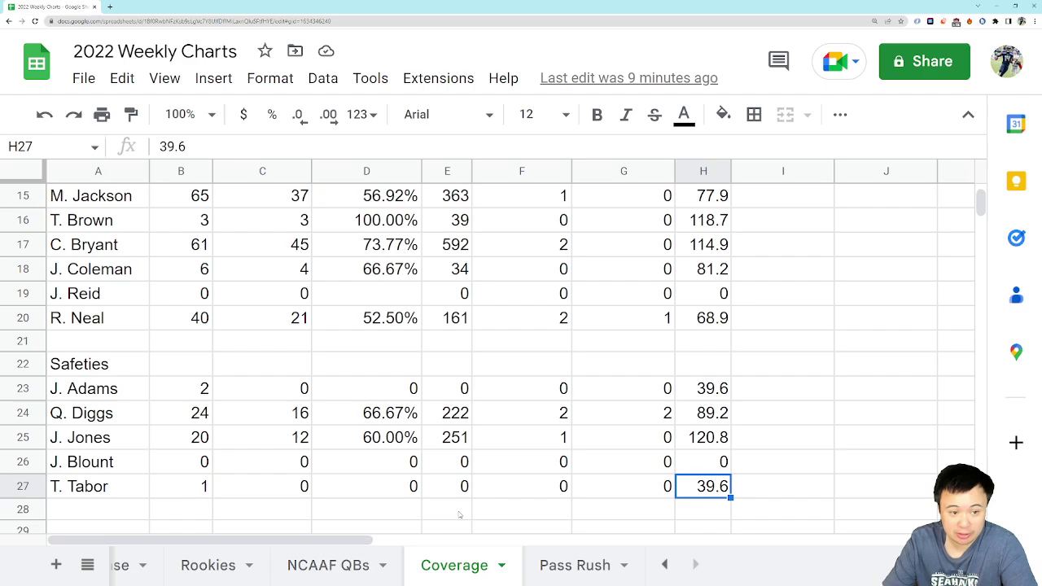
Look over the linebackers' and cornerbacks' statistics once more and return to the start of the sheet
scroll(476, 507, up, 5)
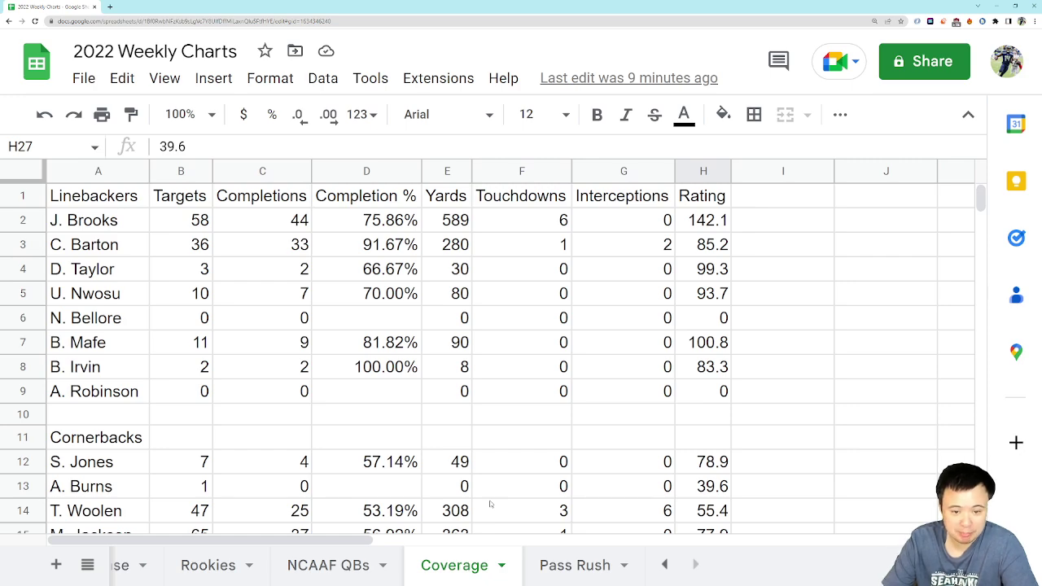
scroll(497, 493, down, 2)
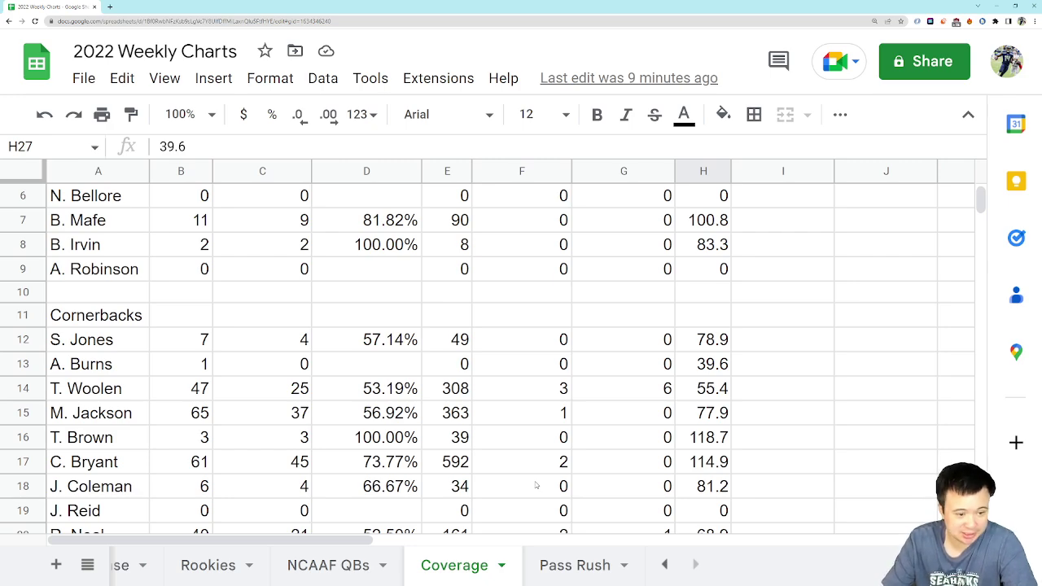
scroll(521, 464, up, 3)
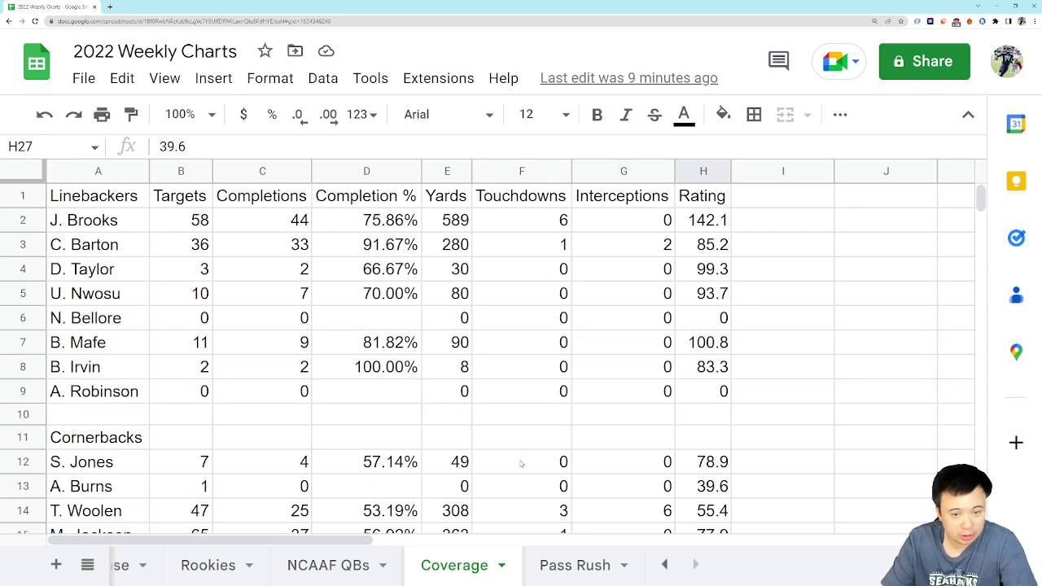